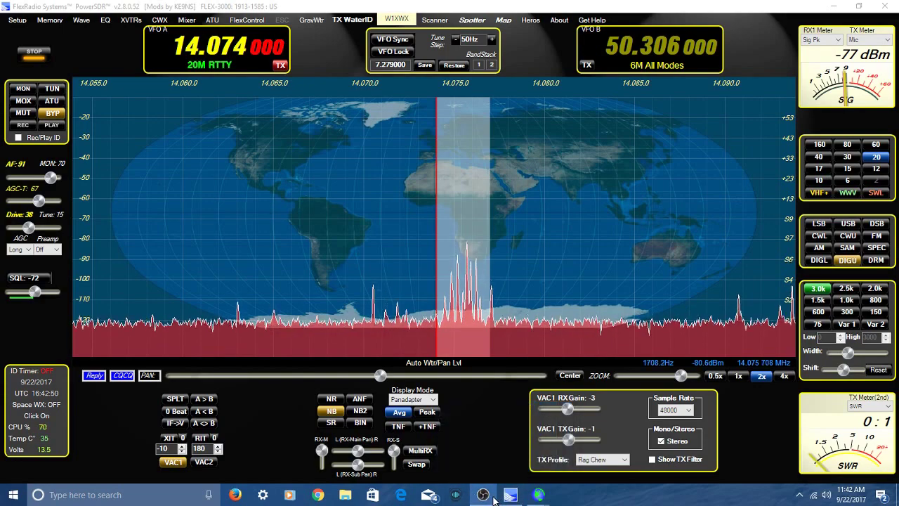
Bring up the WSJT-X main window and Wide Graph, and minimize the PowerSDR window behind them
{"action": "mouse_move", "coordinate": [537, 496]}
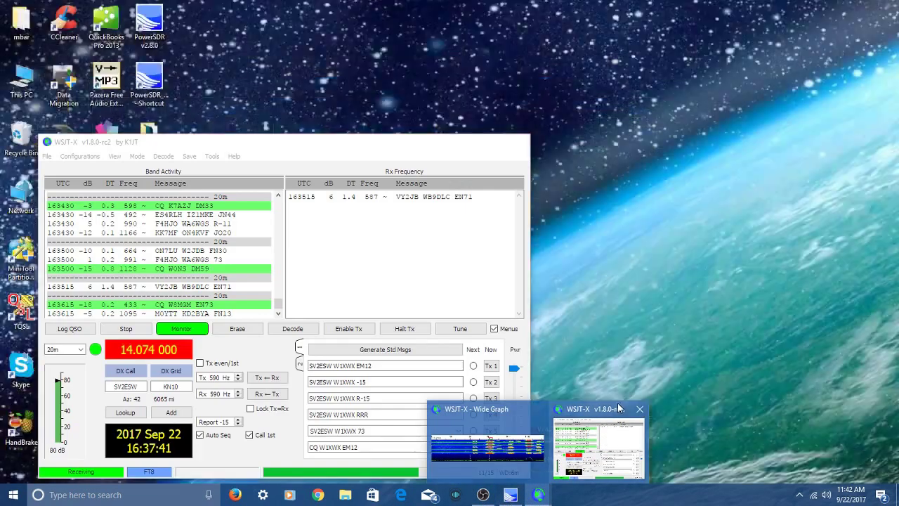
{"action": "left_click", "coordinate": [618, 407]}
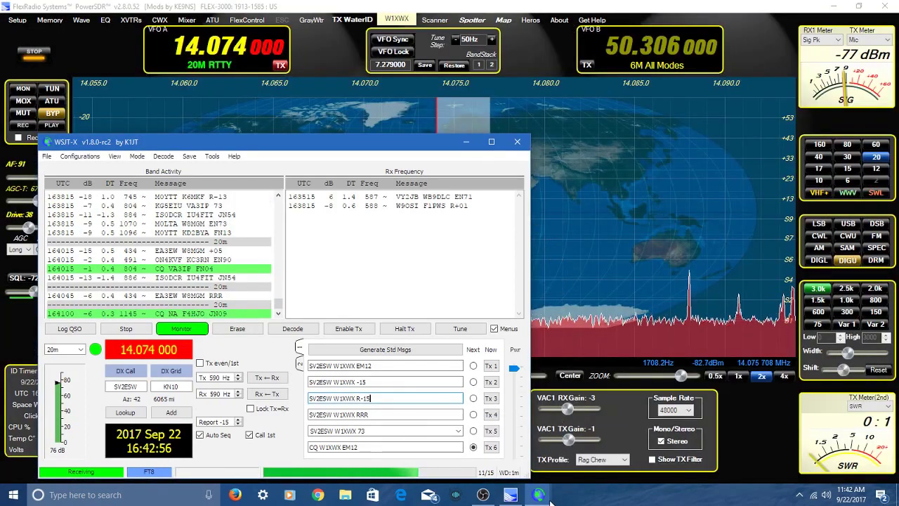
{"action": "mouse_move", "coordinate": [538, 496]}
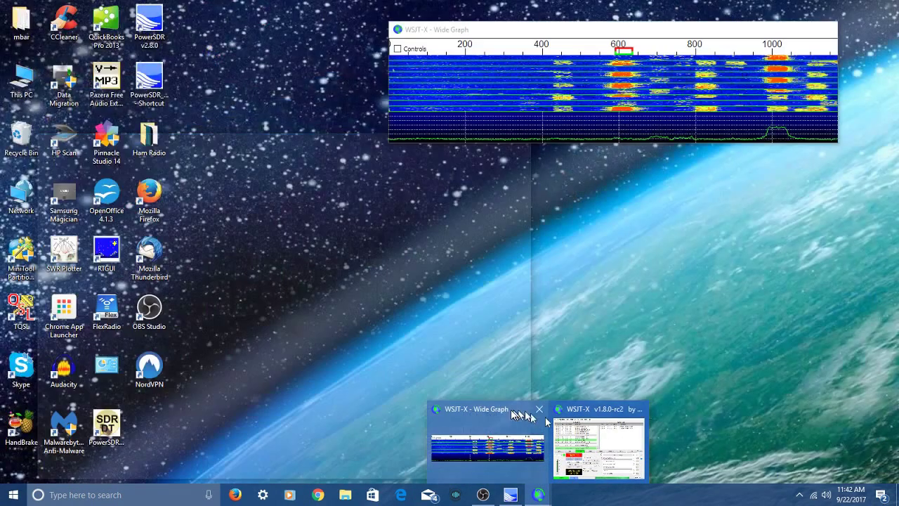
{"action": "left_click", "coordinate": [511, 415]}
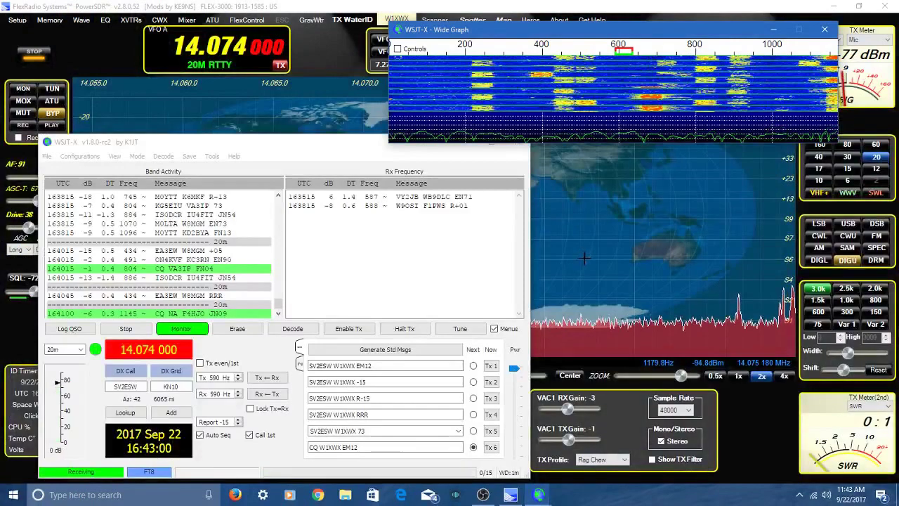
{"action": "left_click", "coordinate": [380, 131]}
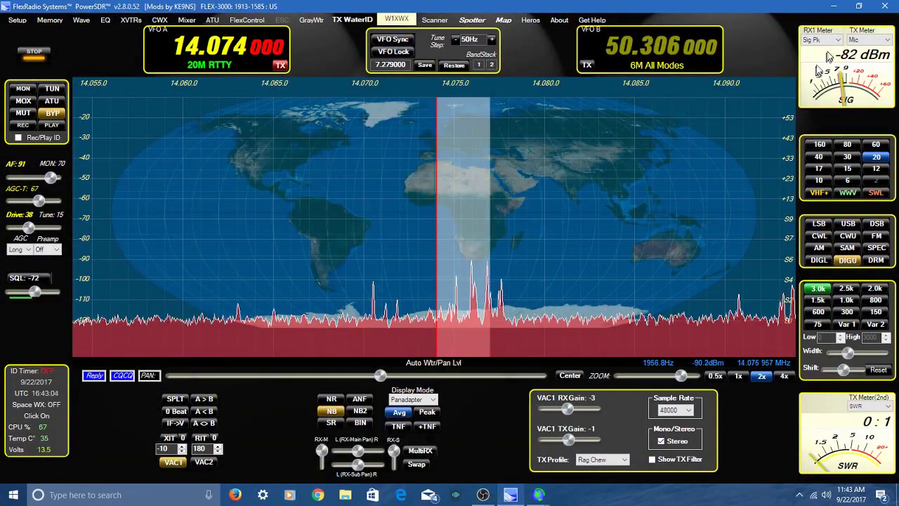
{"action": "left_click", "coordinate": [833, 5]}
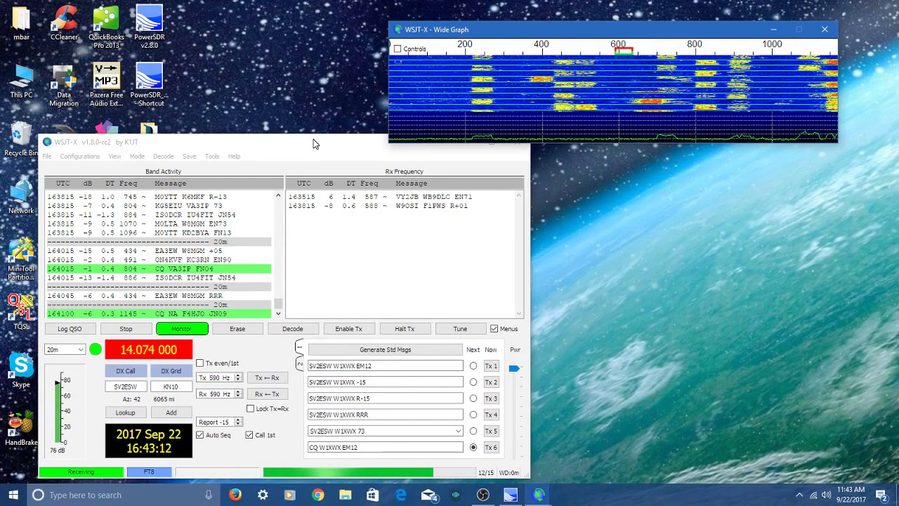
Arrange the WSJT-X main window directly below the Wide Graph, and erase the messages in the Rx Frequency list
{"action": "left_click_drag", "start_coordinate": [313, 139], "coordinate": [636, 152]}
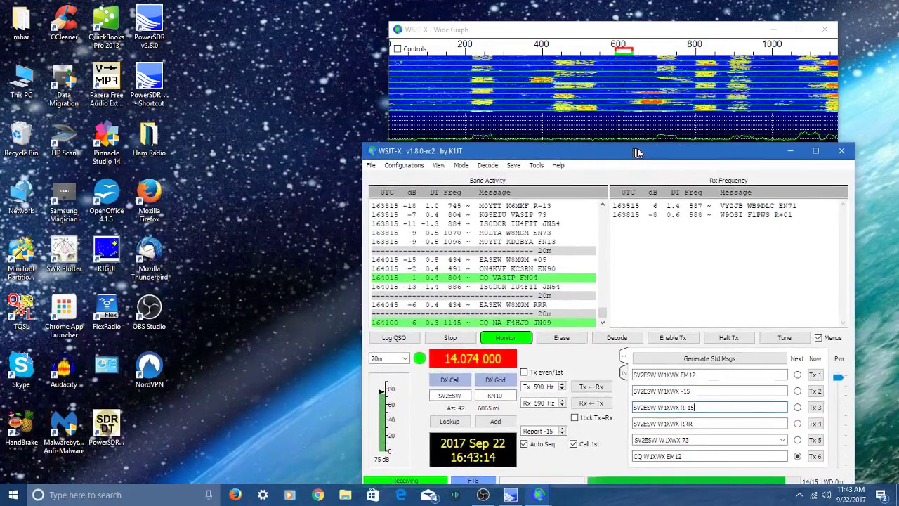
{"action": "left_click_drag", "start_coordinate": [563, 39], "coordinate": [514, 16]}
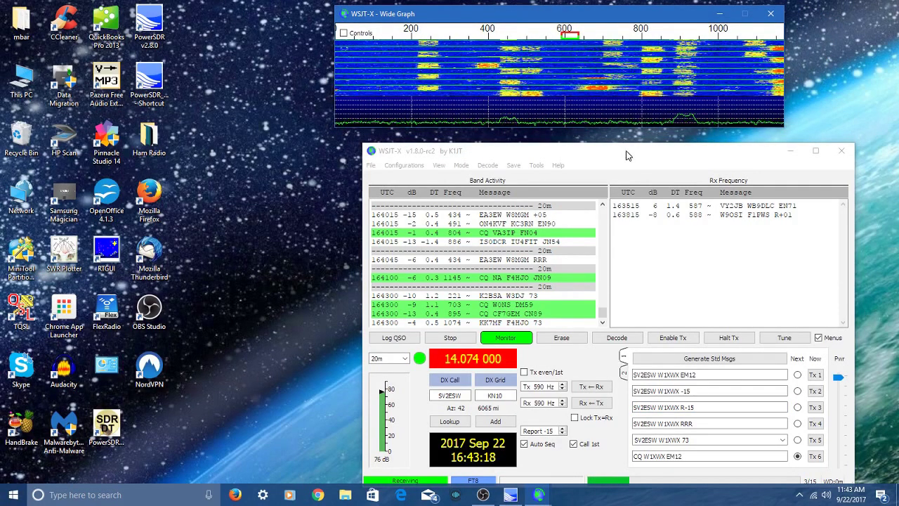
{"action": "left_click_drag", "start_coordinate": [628, 155], "coordinate": [591, 141]}
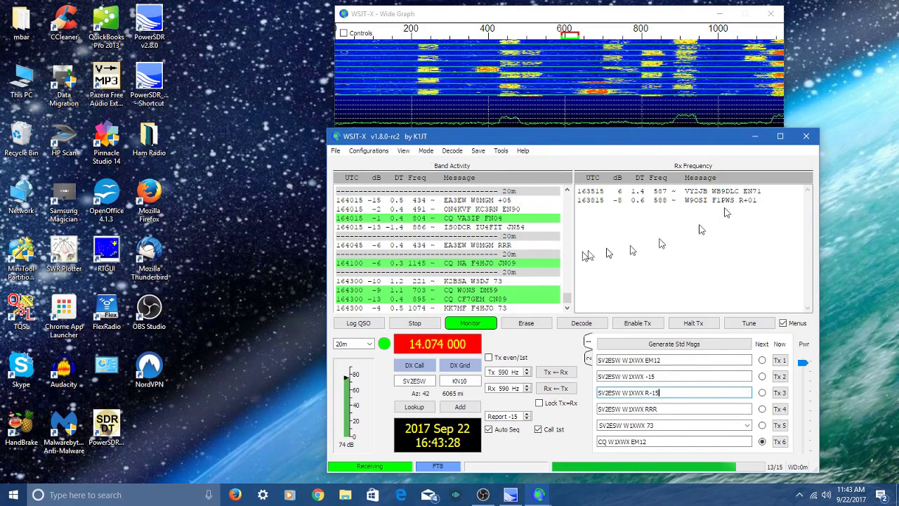
{"action": "left_click", "coordinate": [526, 323]}
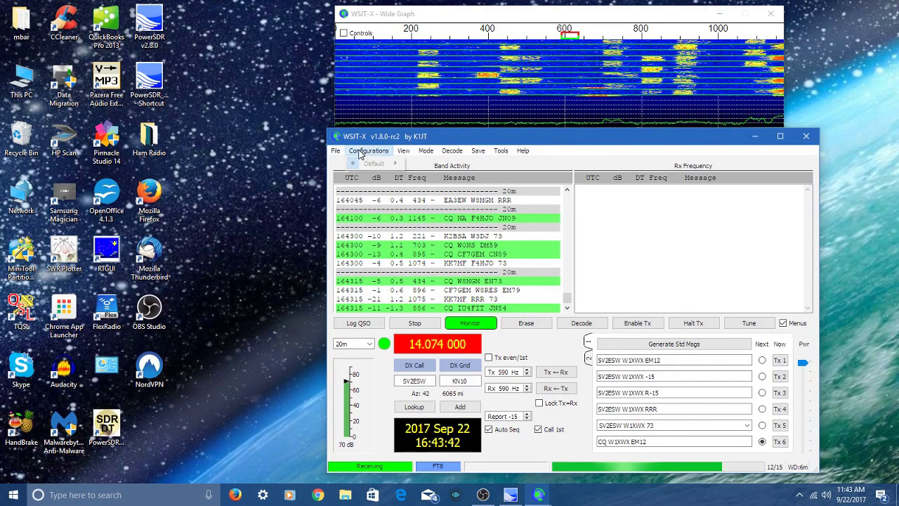
Review the General settings for station details, display and behavior, and examine the latest decoded messages in Band Activity
{"action": "left_click", "coordinate": [336, 151]}
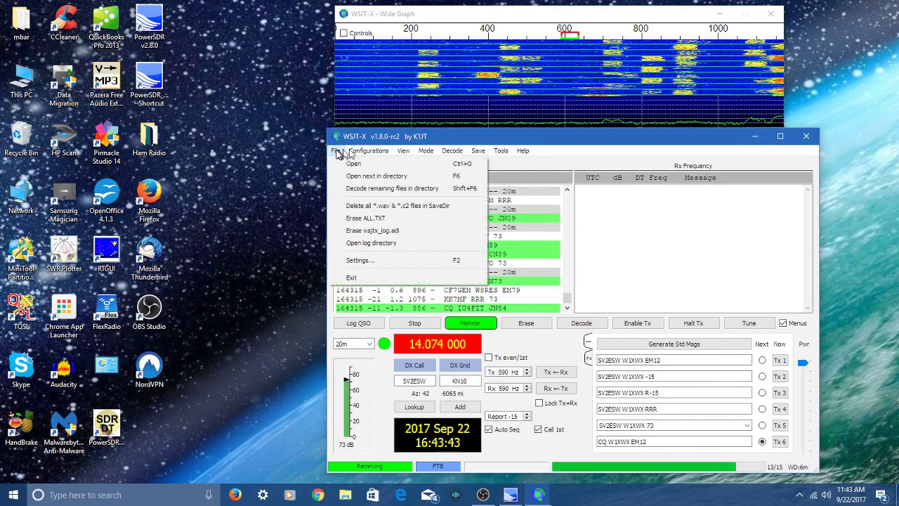
{"action": "left_click", "coordinate": [373, 260]}
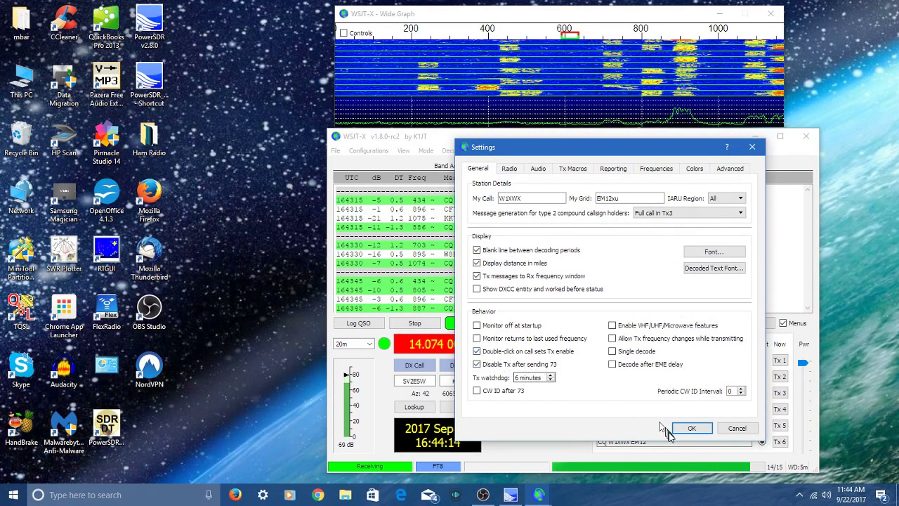
{"action": "left_click", "coordinate": [690, 429]}
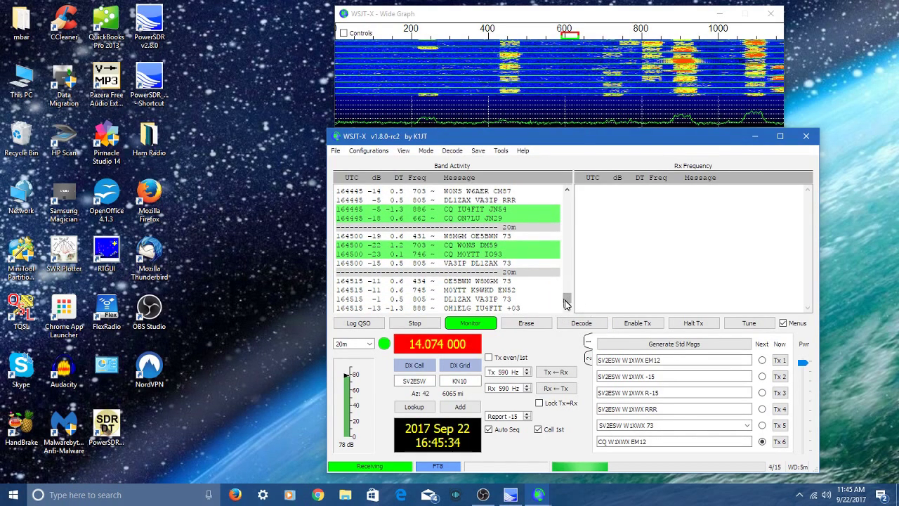
{"action": "mouse_move", "coordinate": [568, 298]}
{"action": "left_mouse_down"}
{"action": "mouse_move", "coordinate": [567, 271]}
{"action": "mouse_move", "coordinate": [569, 303]}
{"action": "left_mouse_up"}
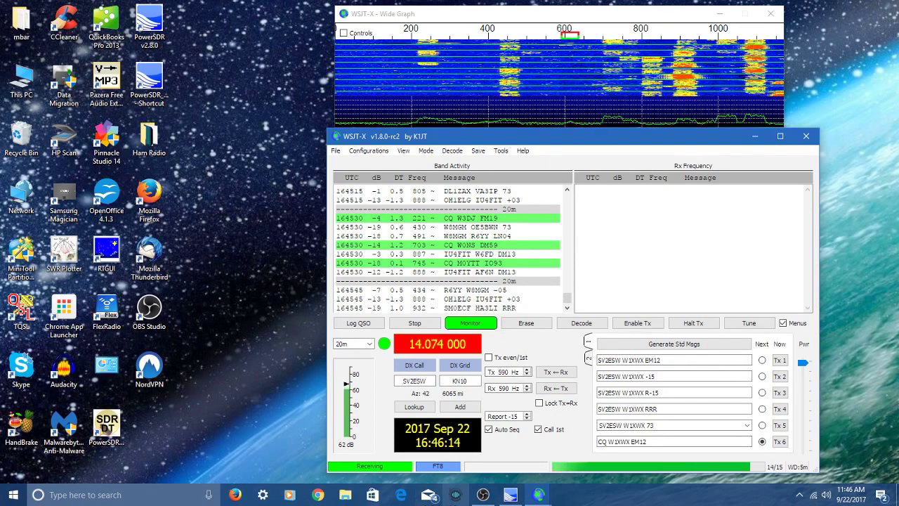
Switch to PowerSDR and set the receiver's AGC to Fast
{"action": "left_click", "coordinate": [509, 495]}
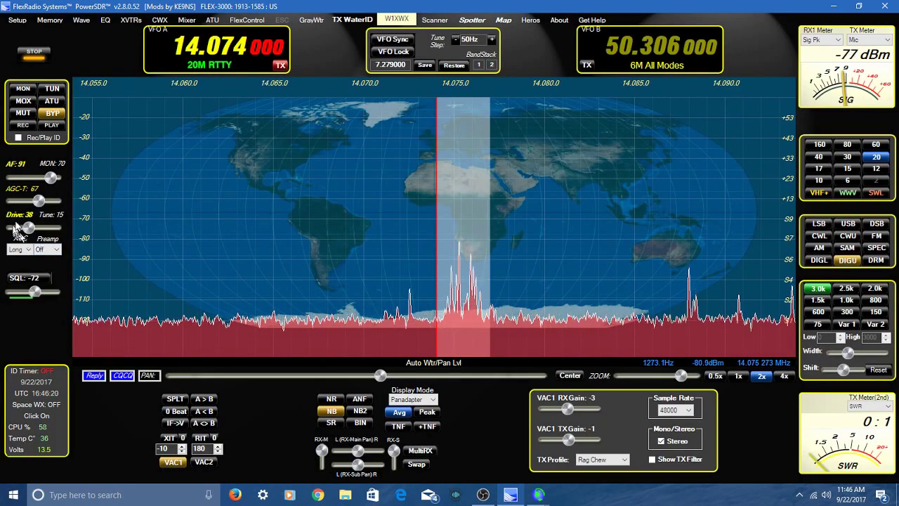
{"action": "left_click", "coordinate": [21, 249]}
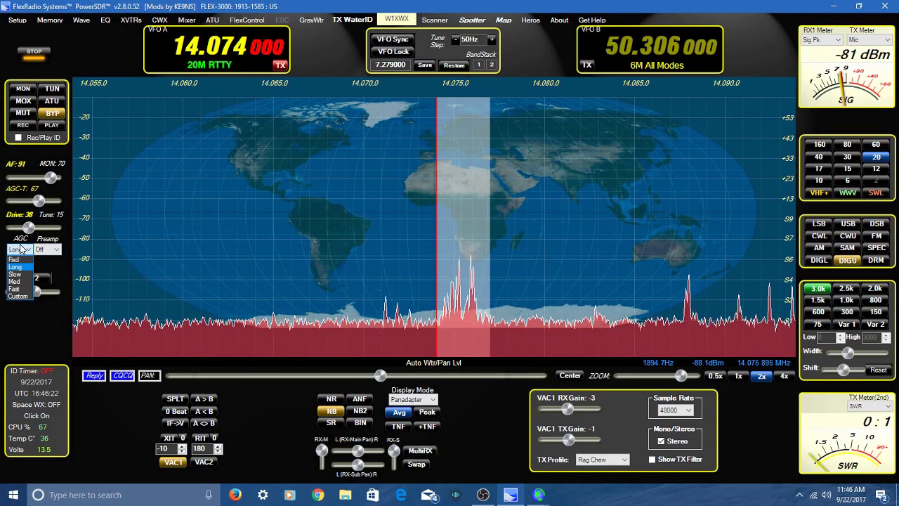
{"action": "left_click", "coordinate": [14, 289]}
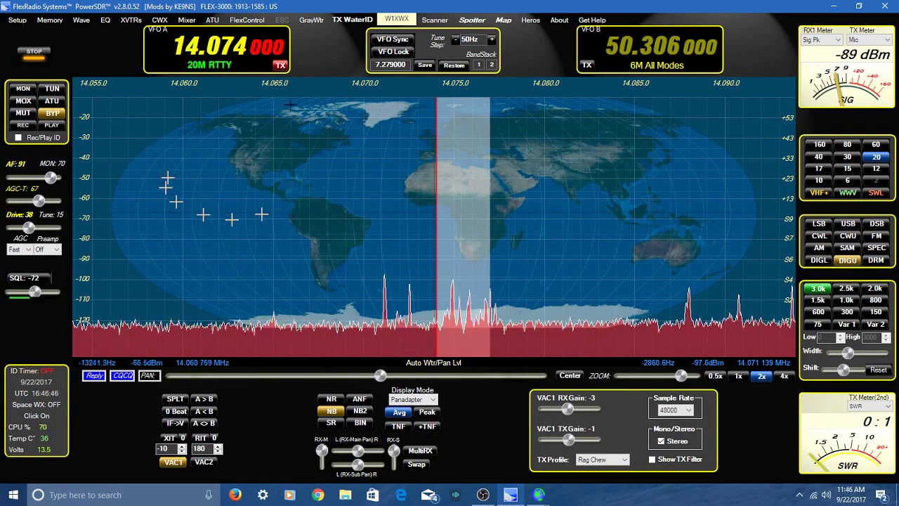
{"action": "left_click", "coordinate": [835, 7]}
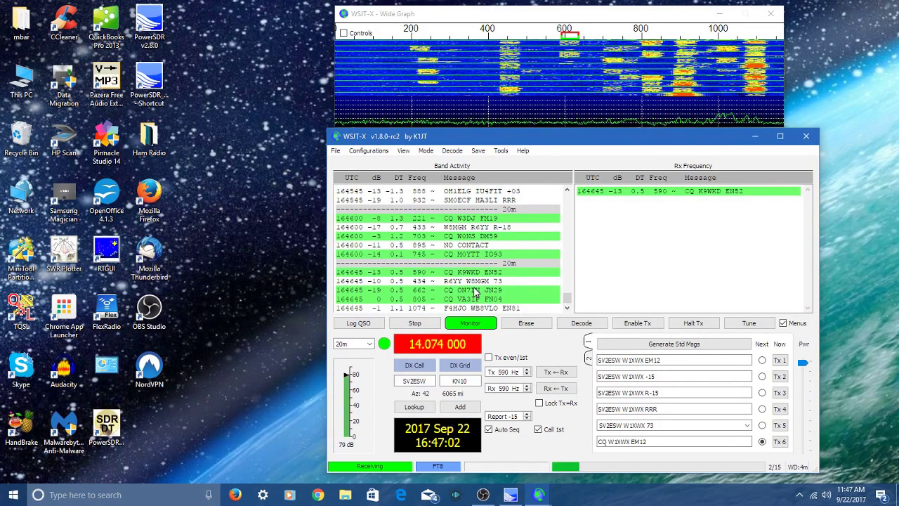
{"action": "double_click", "coordinate": [468, 272]}
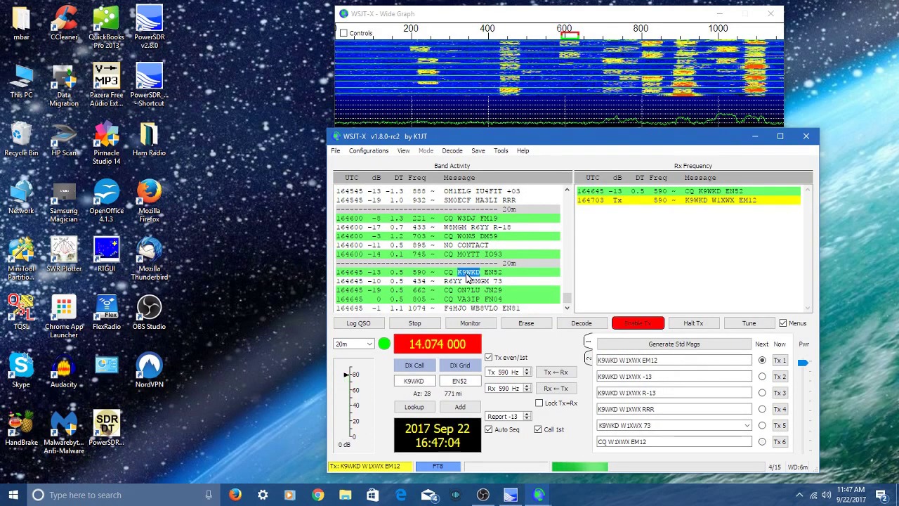
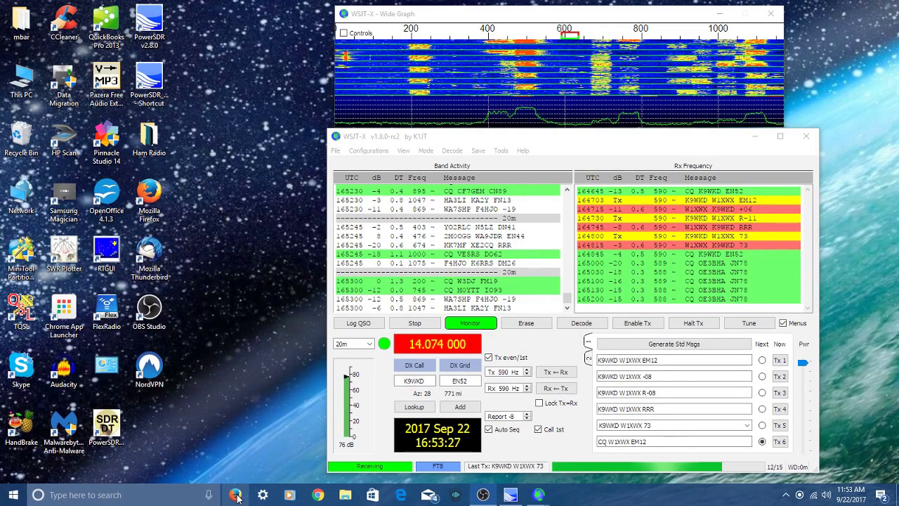
Switch to Firefox and open the website qrz.com
{"action": "left_click", "coordinate": [236, 496]}
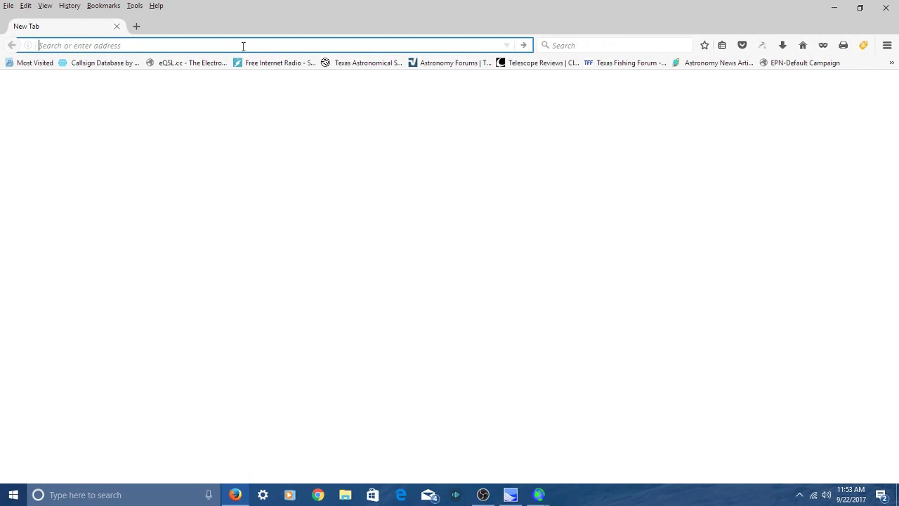
{"action": "left_click", "coordinate": [243, 45]}
{"action": "type", "text": "qrz"}
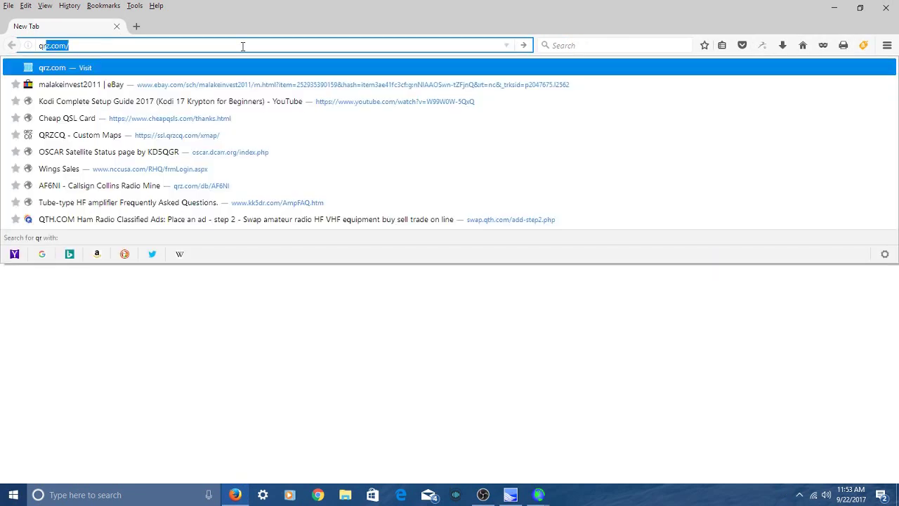
{"action": "type", "text": ".com"}
{"action": "key", "text": "Return"}
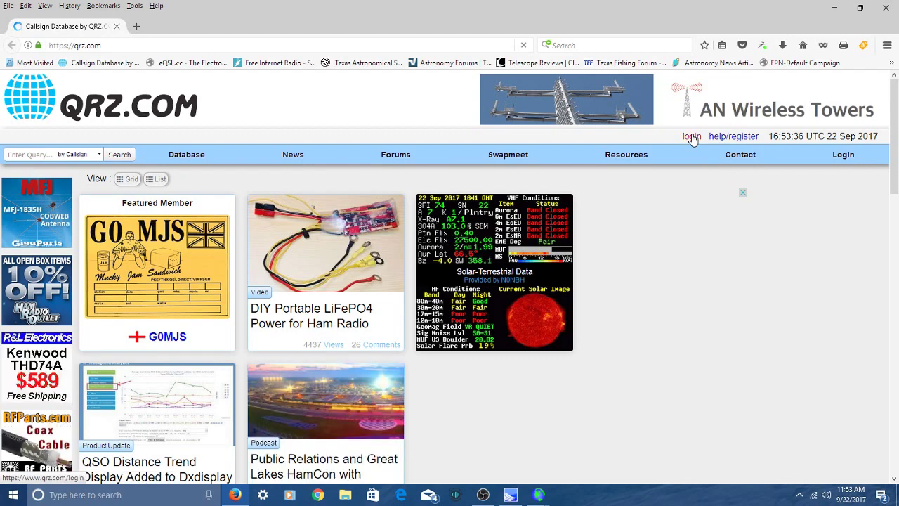
Sign in to QRZ.com with the saved username and the account password
{"action": "left_click", "coordinate": [692, 137]}
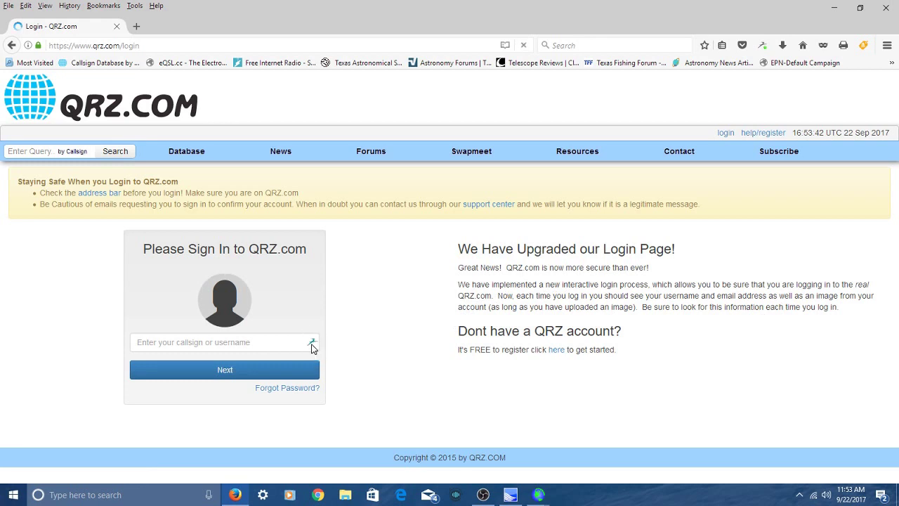
{"action": "left_click", "coordinate": [313, 344]}
{"action": "left_click", "coordinate": [296, 381]}
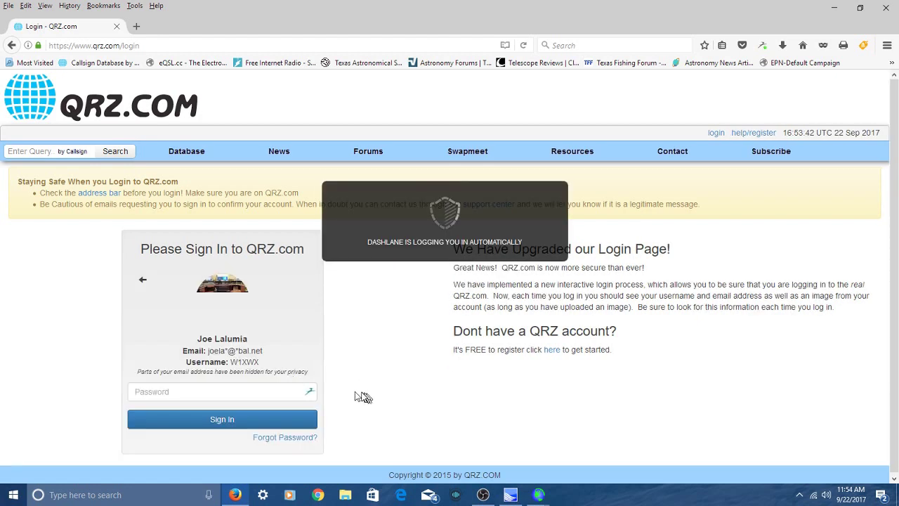
{"action": "left_click", "coordinate": [277, 392]}
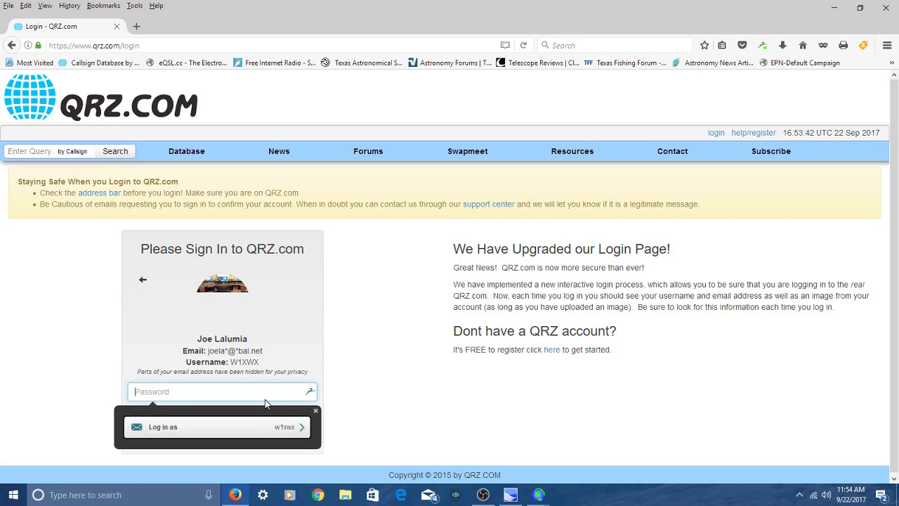
{"action": "type", "text": "***"}
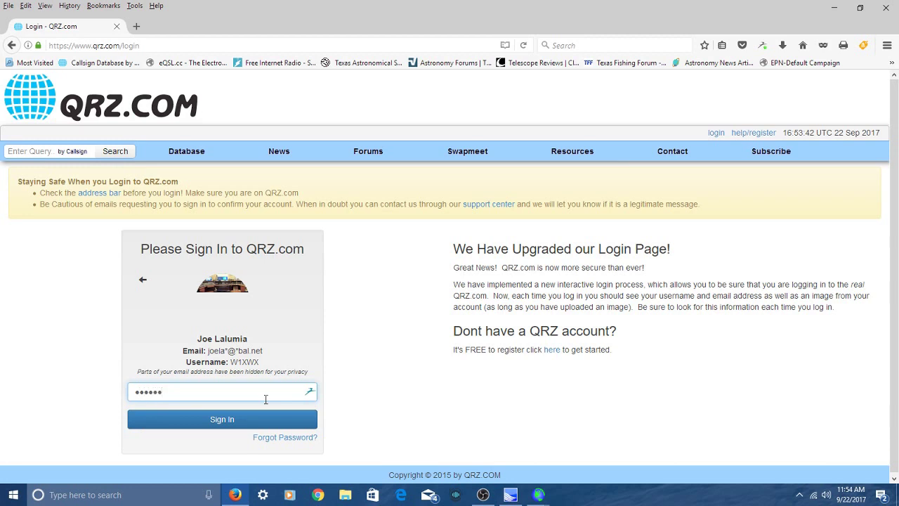
{"action": "left_click", "coordinate": [259, 419]}
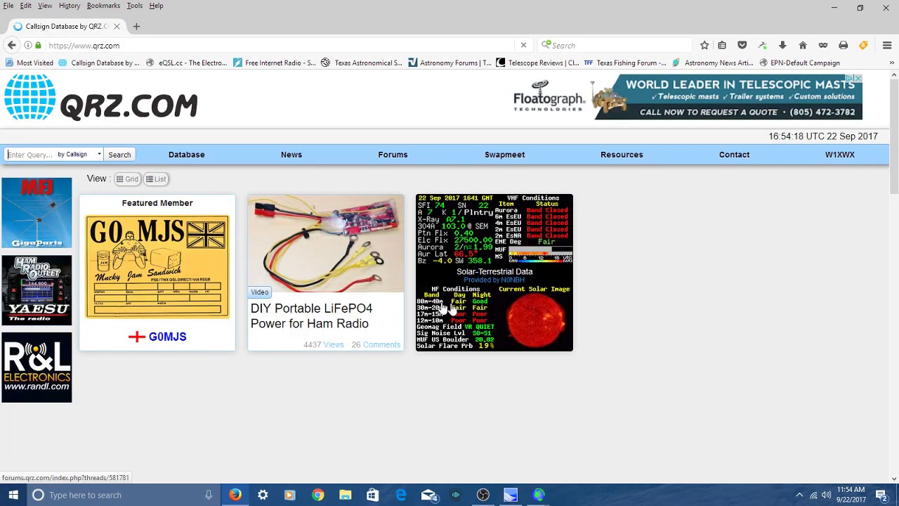
{"action": "left_click", "coordinate": [840, 9]}
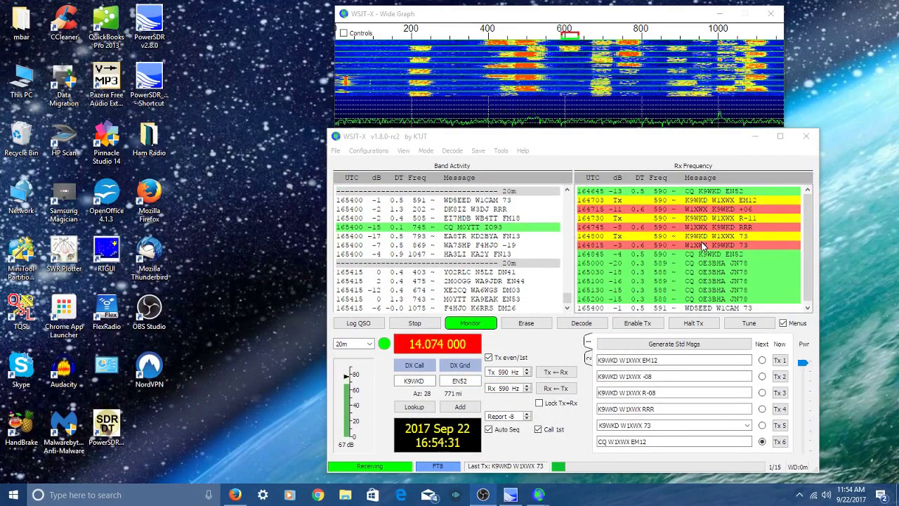
{"action": "left_click", "coordinate": [240, 494]}
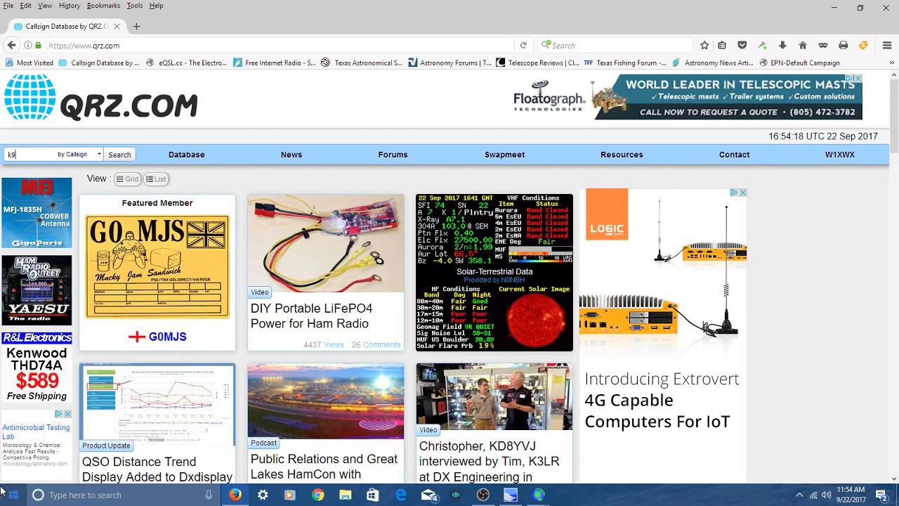
{"action": "type", "text": "k9wkd"}
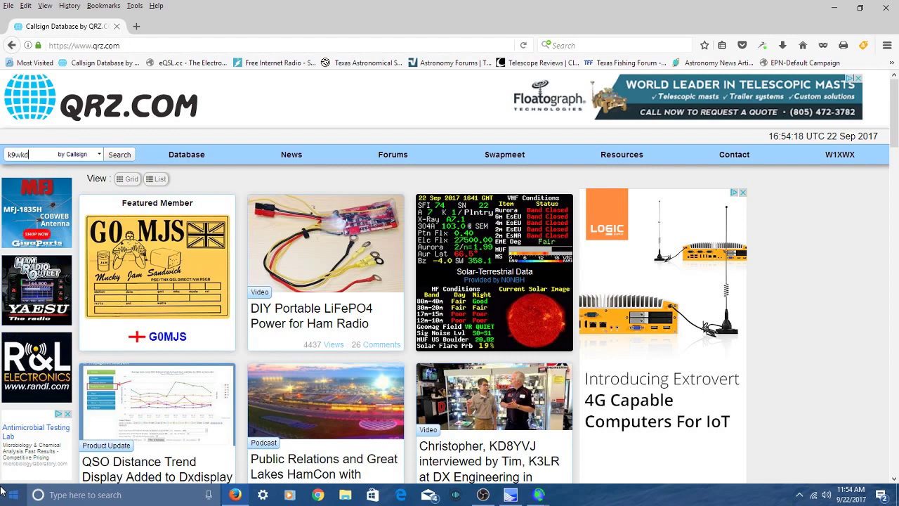
{"action": "key", "text": "Return"}
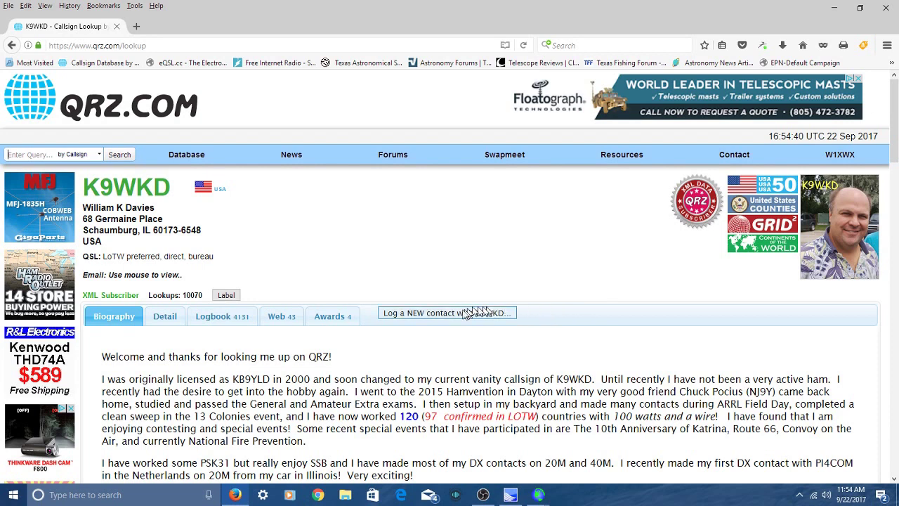
Start a QRZ log entry for K9WKD at 16:50 UTC, check the signal reports in WSJT-X, and enter RST sent -11 and received +06
{"action": "left_click", "coordinate": [428, 313]}
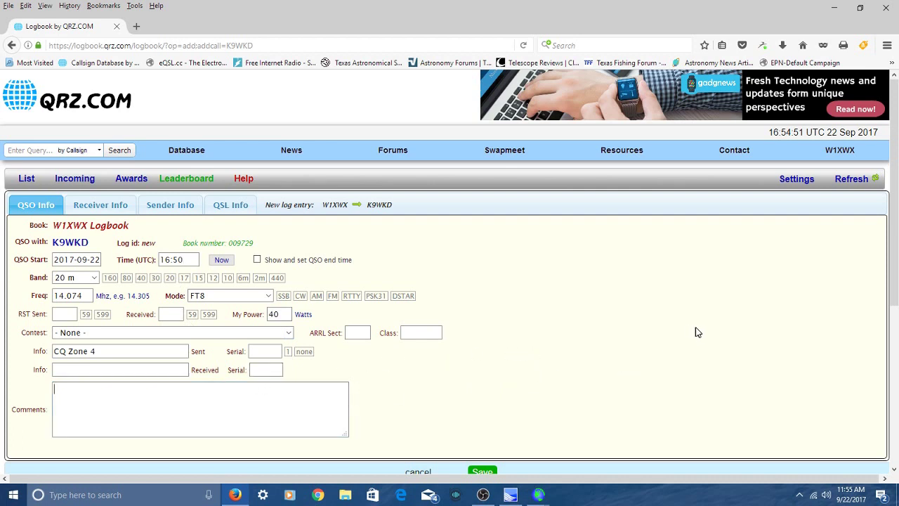
{"action": "left_click", "coordinate": [12, 394]}
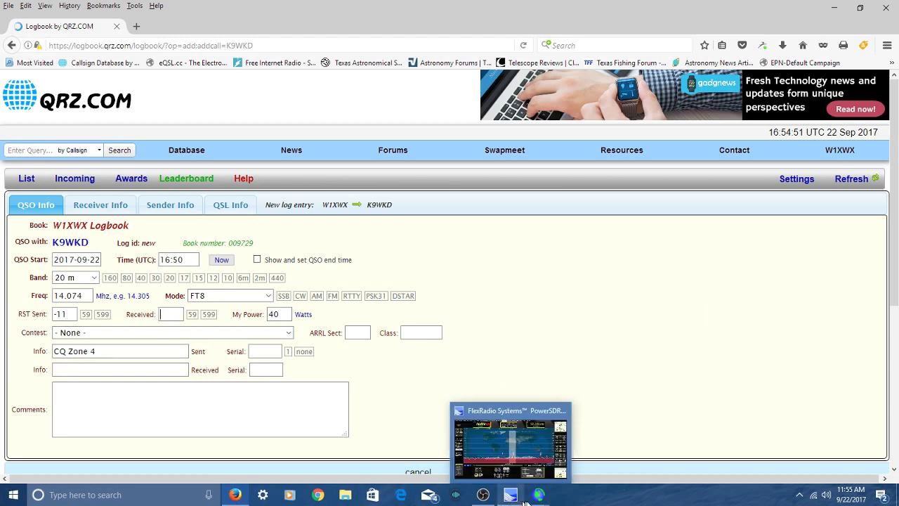
{"action": "mouse_move", "coordinate": [538, 495]}
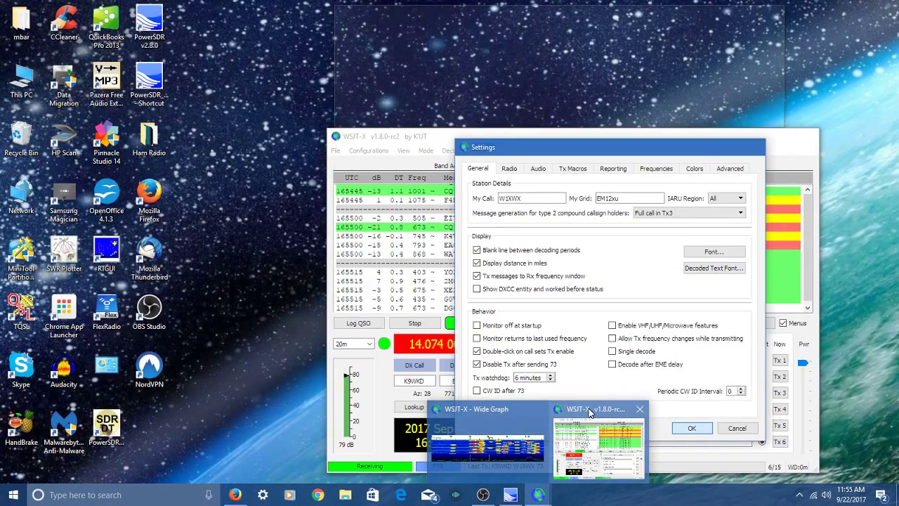
{"action": "left_click", "coordinate": [590, 413]}
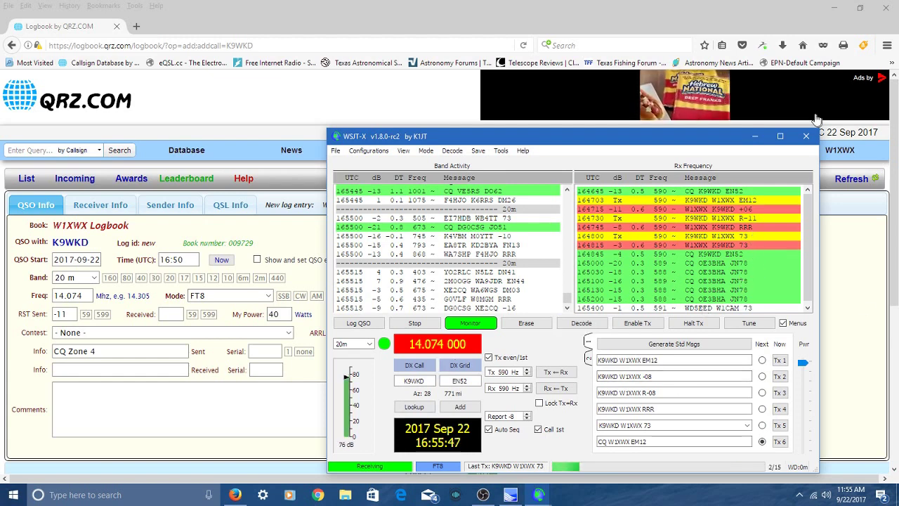
{"action": "left_click", "coordinate": [753, 137]}
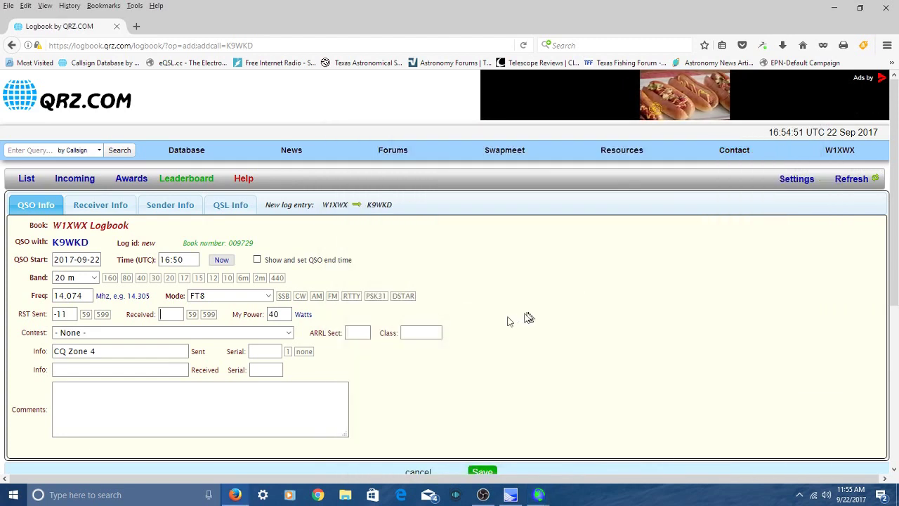
{"action": "left_click", "coordinate": [165, 315]}
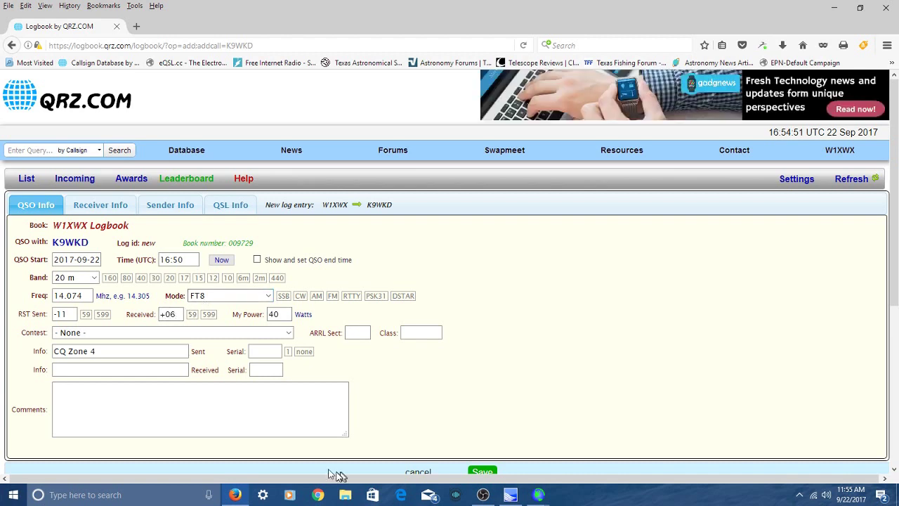
Add the comment 73 to the K9WKD log entry and save it to the QRZ logbook
{"action": "left_click", "coordinate": [260, 387]}
{"action": "left_click", "coordinate": [484, 472]}
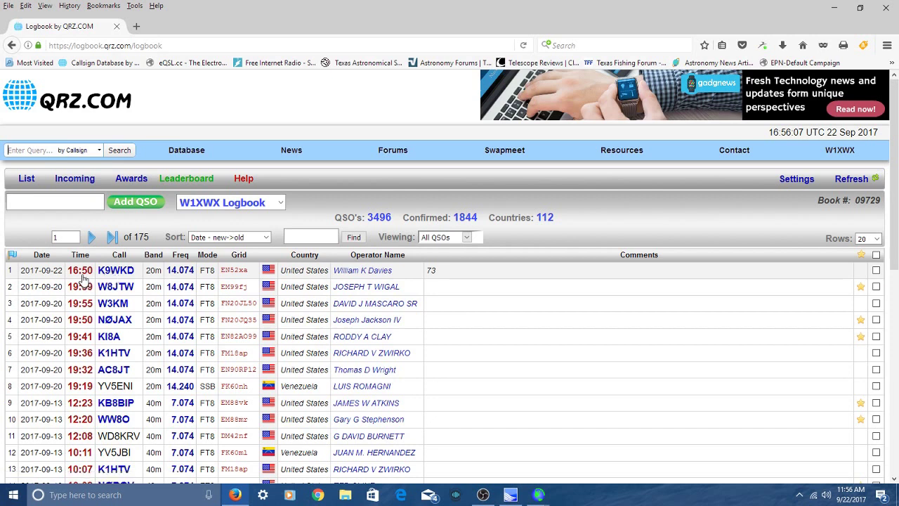
{"action": "left_click", "coordinate": [156, 275]}
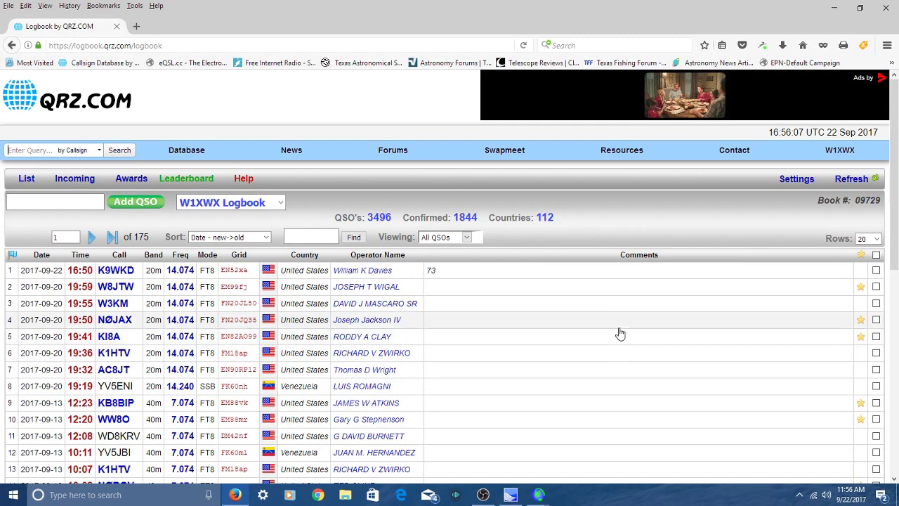
Open the bookmarked eQSL.cc site in a new browser tab and sign in with the station callsign and the account password
{"action": "left_click", "coordinate": [136, 26]}
{"action": "left_click", "coordinate": [161, 63]}
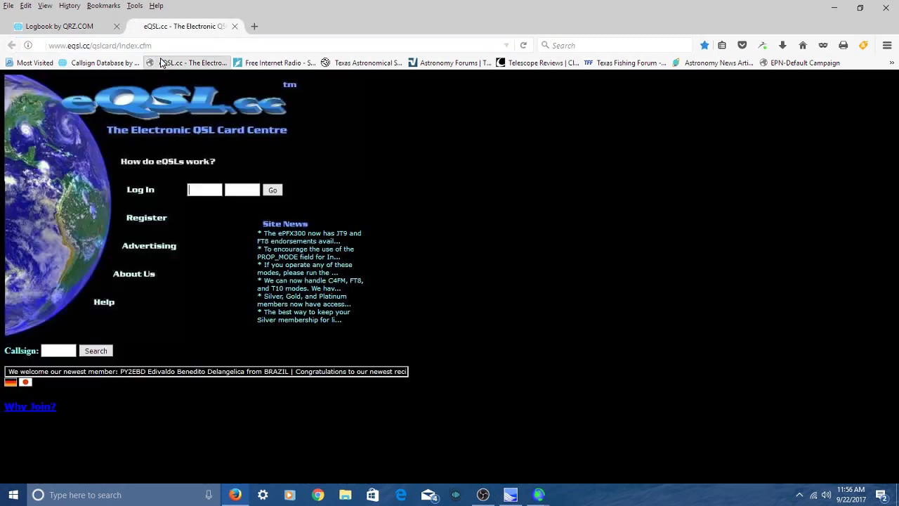
{"action": "type", "text": "w1xwx"}
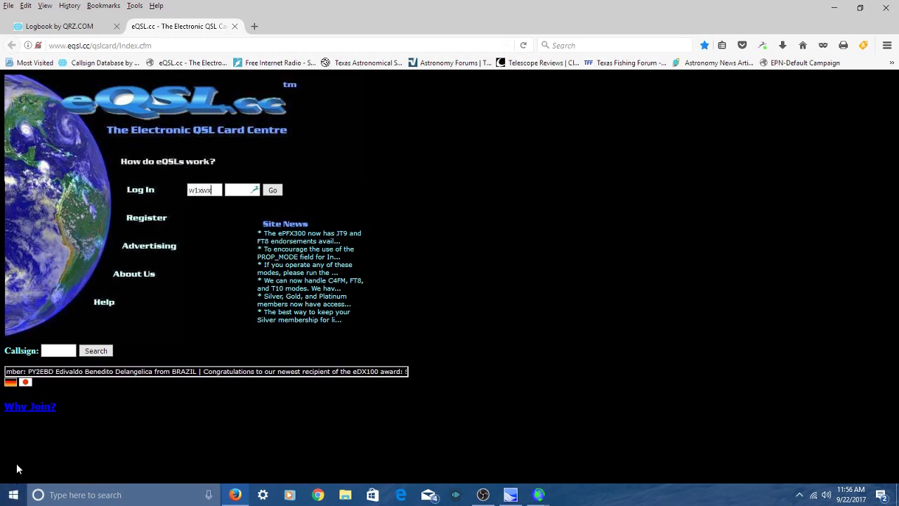
{"action": "left_click", "coordinate": [230, 189]}
{"action": "type", "text": "•"}
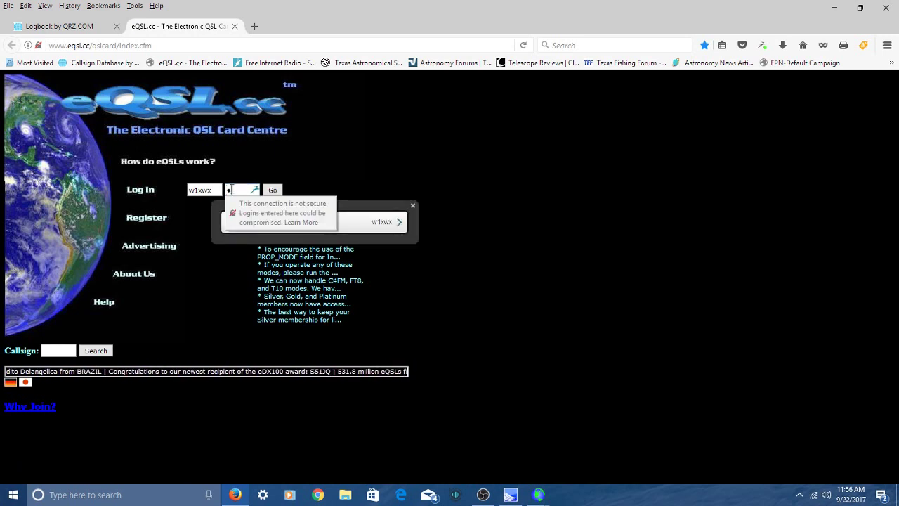
{"action": "type", "text": "•••••"}
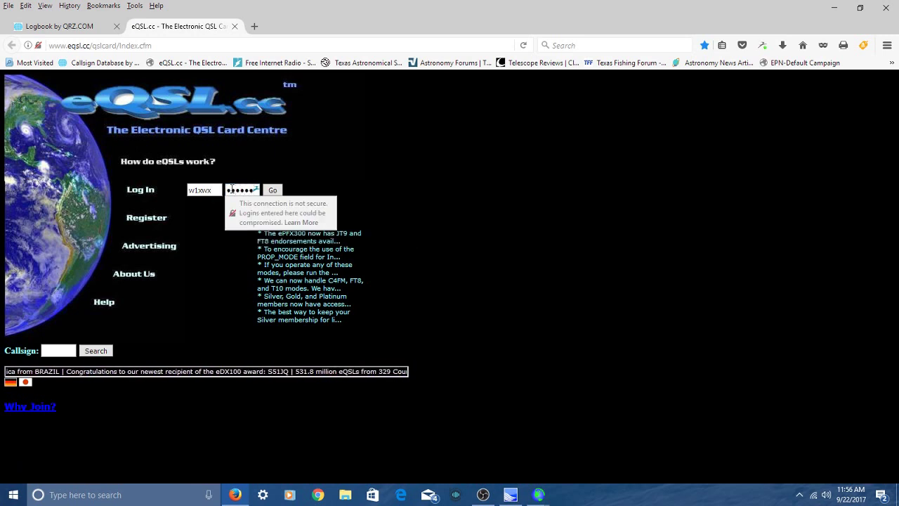
{"action": "left_click", "coordinate": [273, 191]}
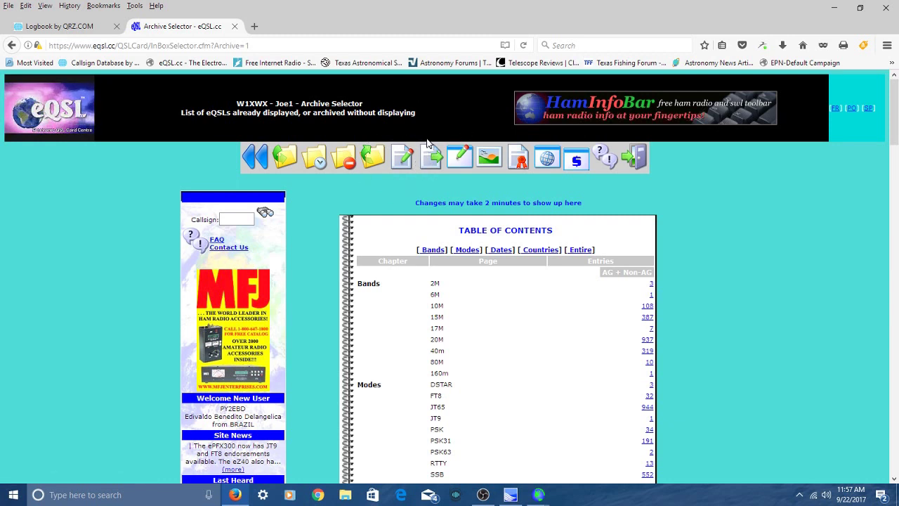
{"action": "left_click", "coordinate": [404, 160]}
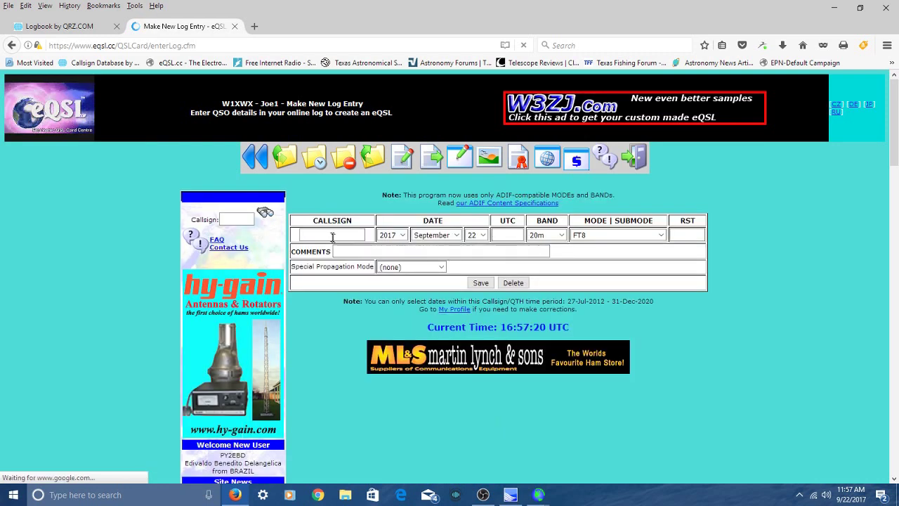
{"action": "left_click", "coordinate": [332, 236]}
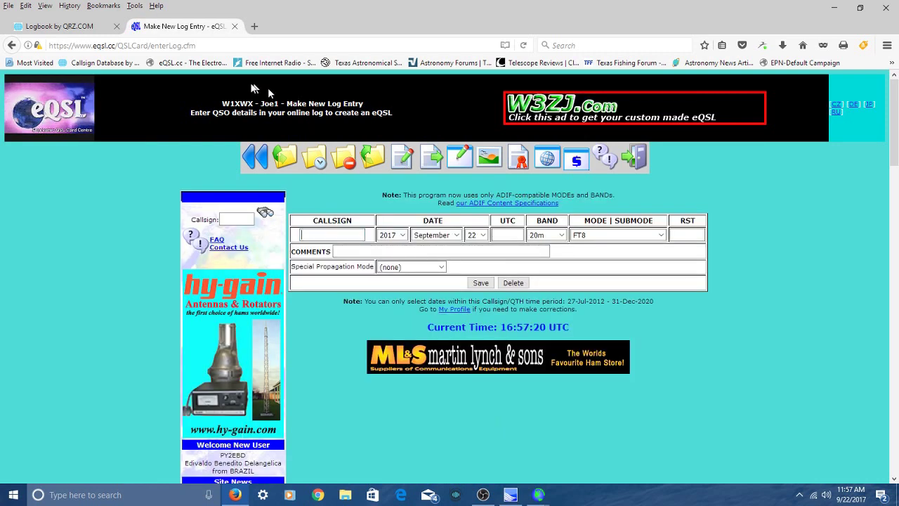
{"action": "left_click", "coordinate": [68, 29]}
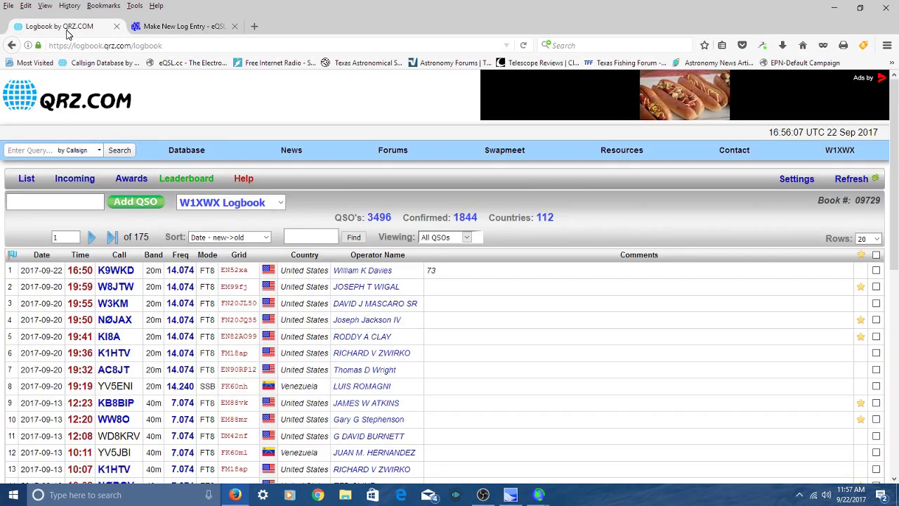
{"action": "left_click", "coordinate": [184, 26]}
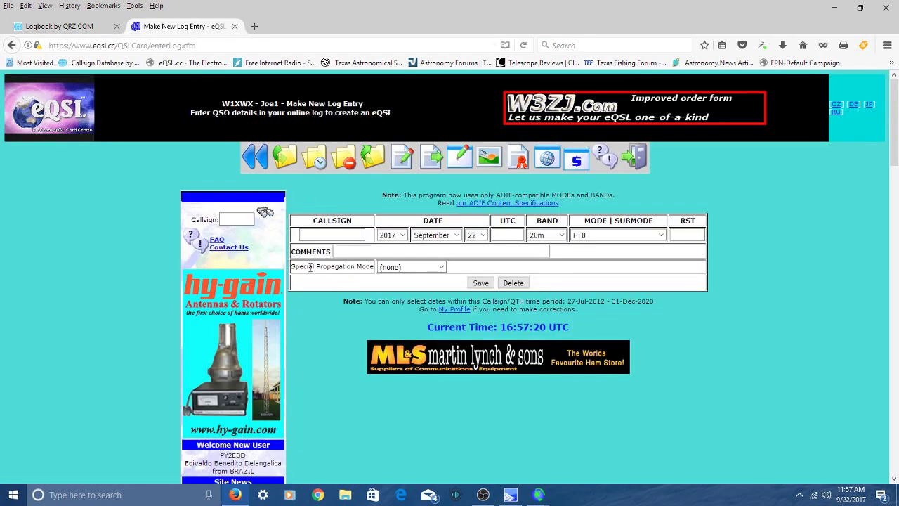
{"action": "type", "text": "K9"}
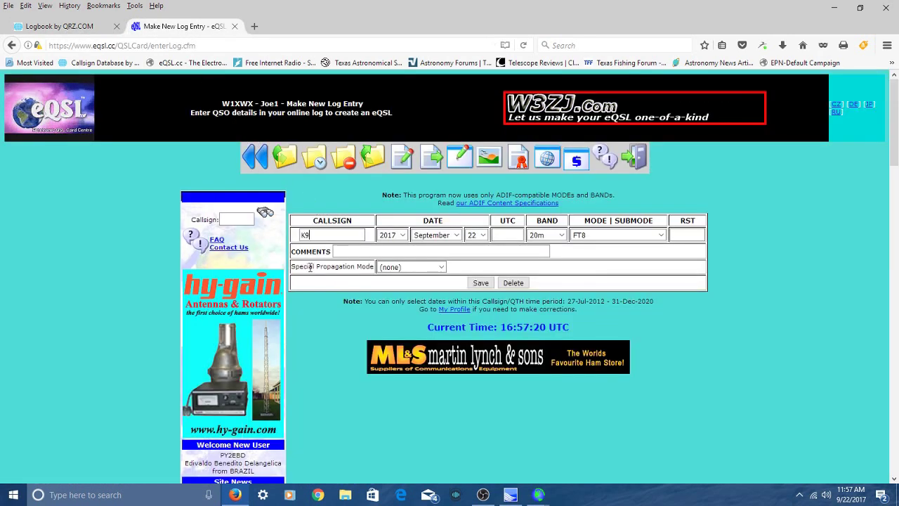
{"action": "type", "text": "WKD"}
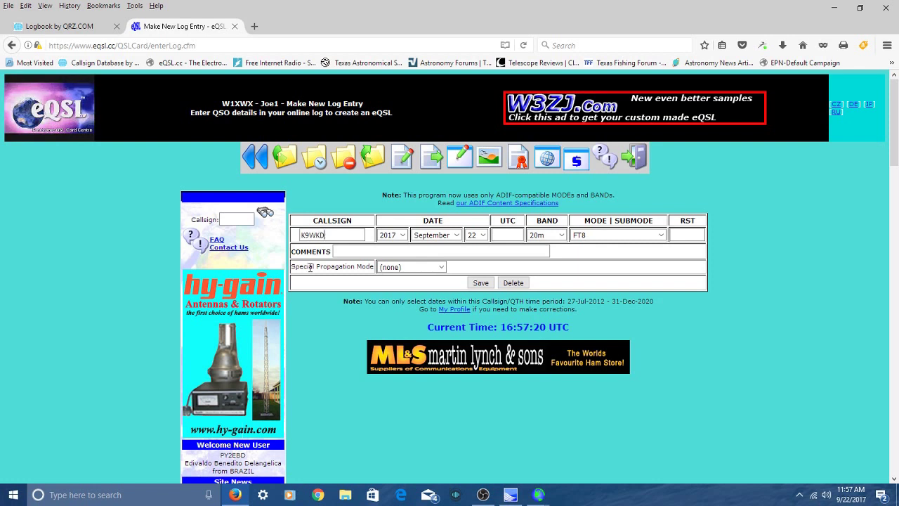
{"action": "left_click", "coordinate": [698, 235]}
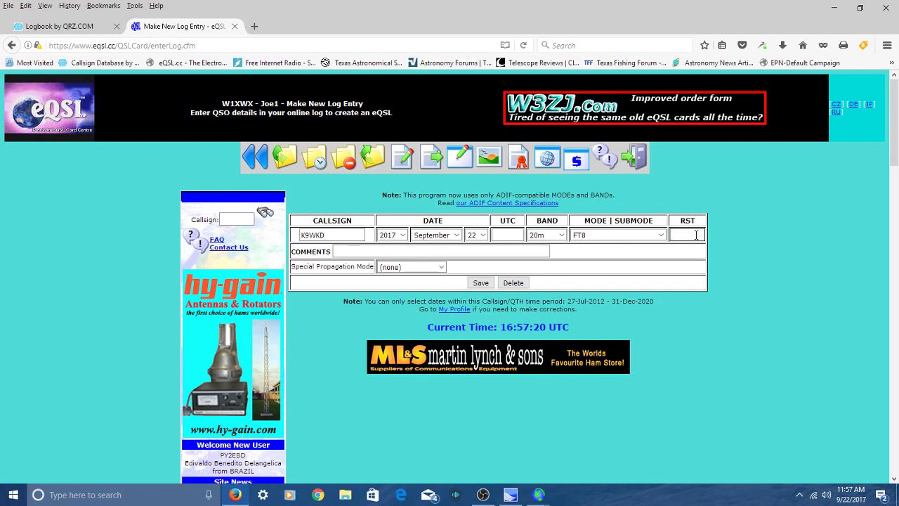